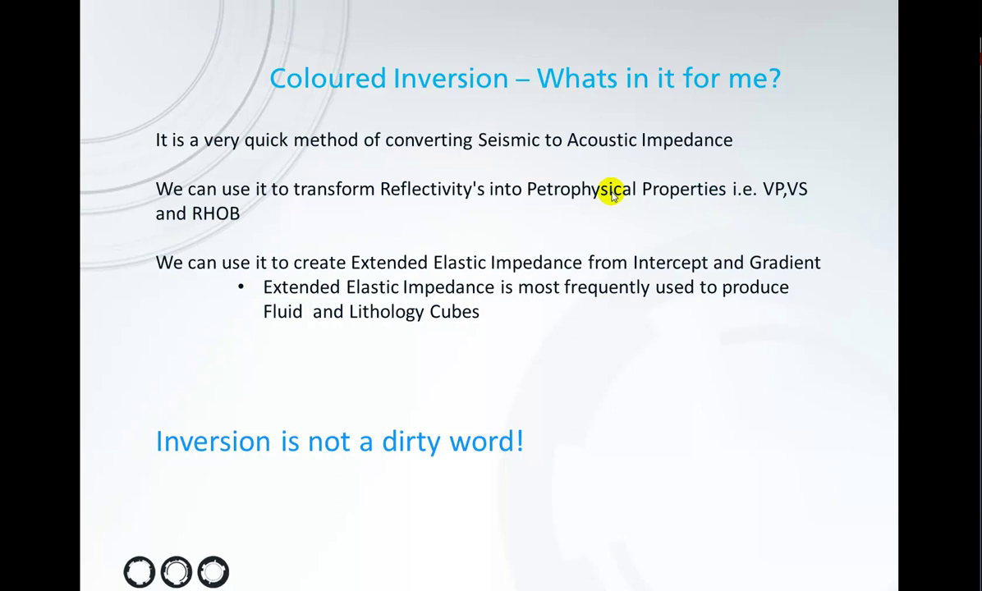
# - From Blueback home, search 'col' and open Colored inversion - operator design, maximized
pyautogui.hotkey('alt', 'Tab')
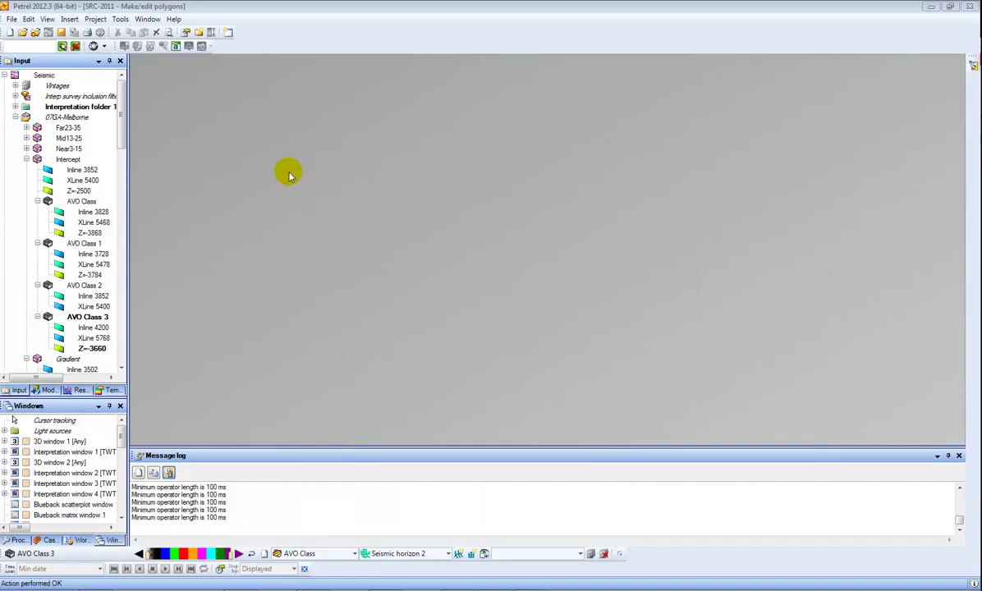
pyautogui.click(95, 47)
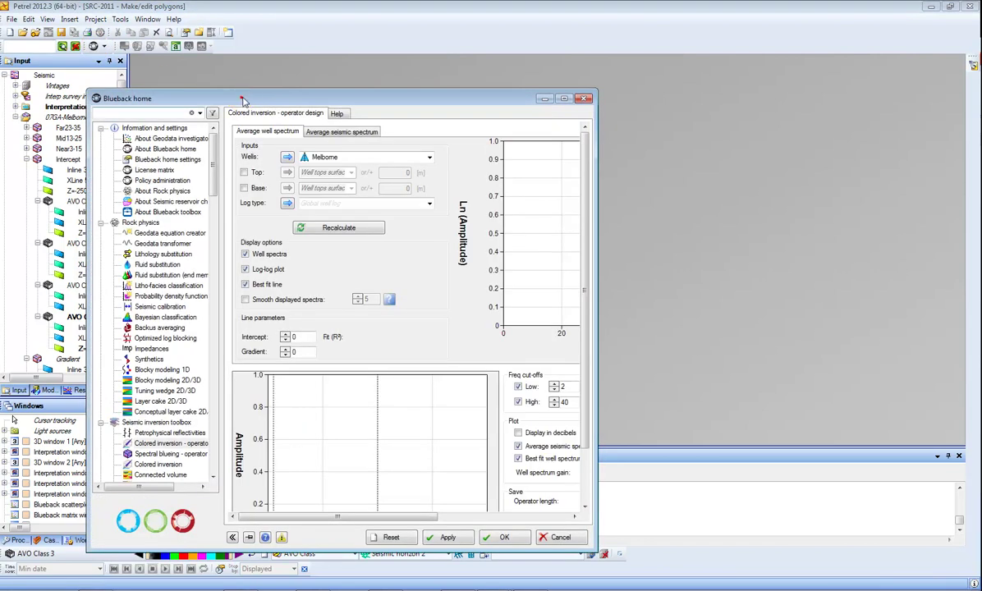
pyautogui.moveTo(243, 99); pyautogui.dragTo(315, 78)
pyautogui.click(214, 91)
pyautogui.write('col')
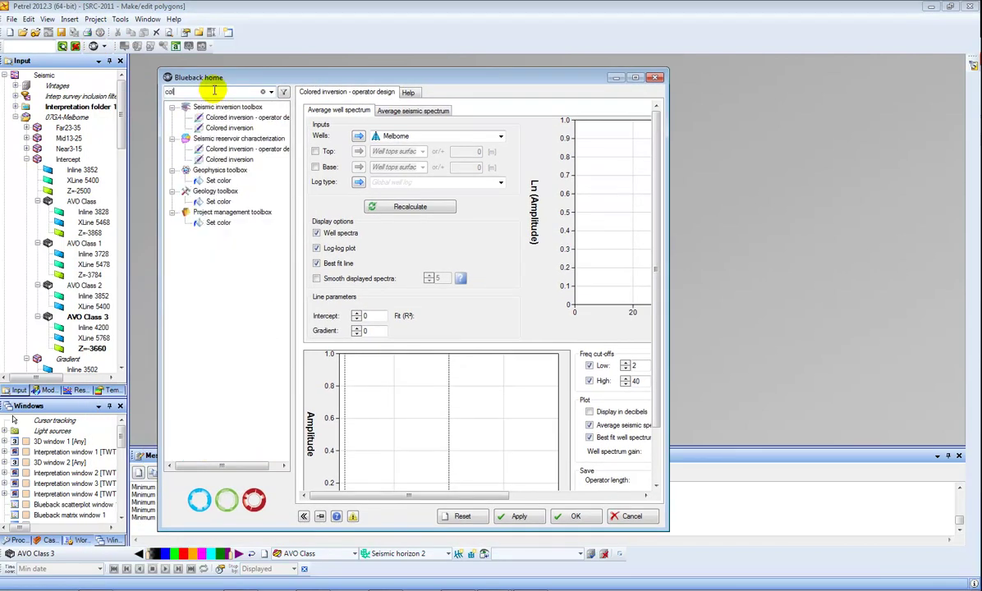
pyautogui.moveTo(291, 120); pyautogui.dragTo(361, 121)
pyautogui.click(246, 116)
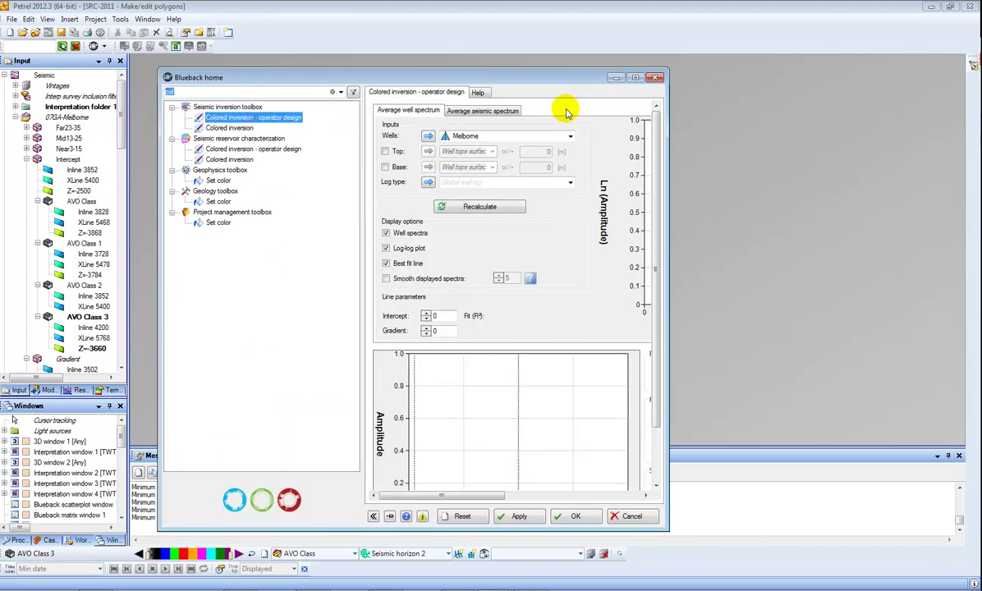
pyautogui.click(637, 77)
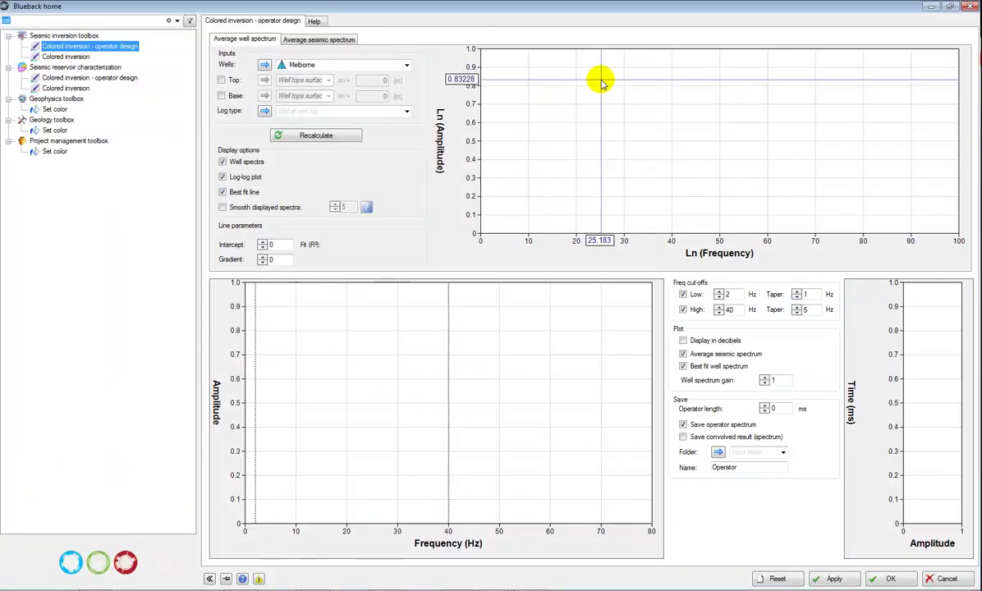
# - Compute the average well spectrum from Georgetown's AI log
pyautogui.click(382, 66)
pyautogui.click(296, 99)
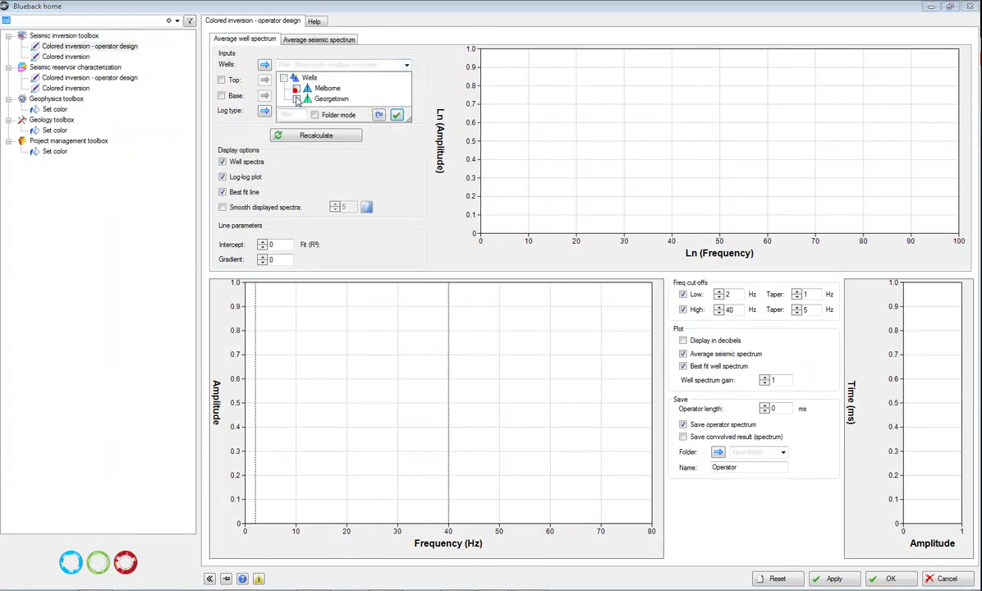
pyautogui.click(297, 88)
pyautogui.click(398, 115)
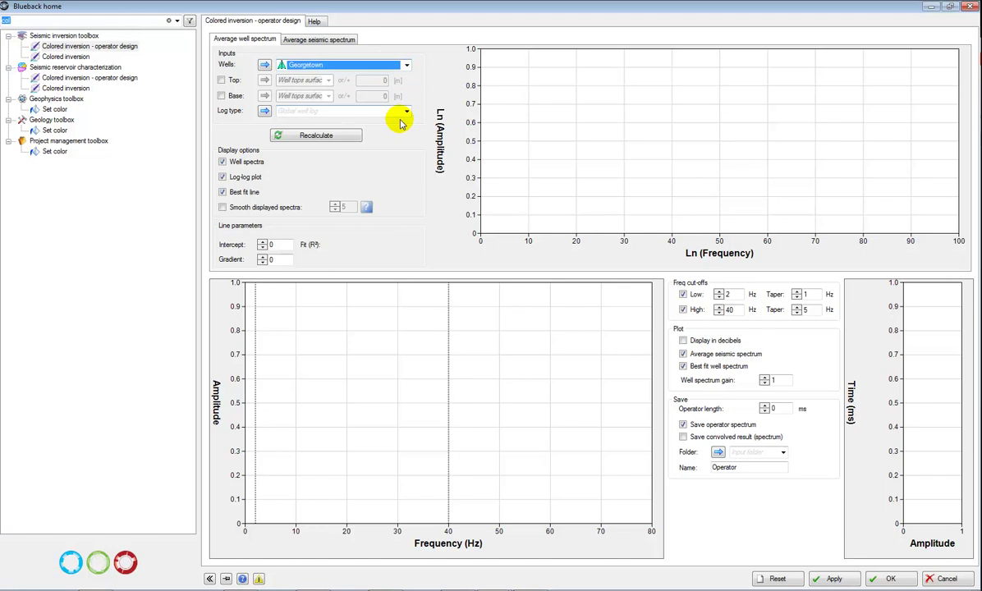
pyautogui.click(405, 111)
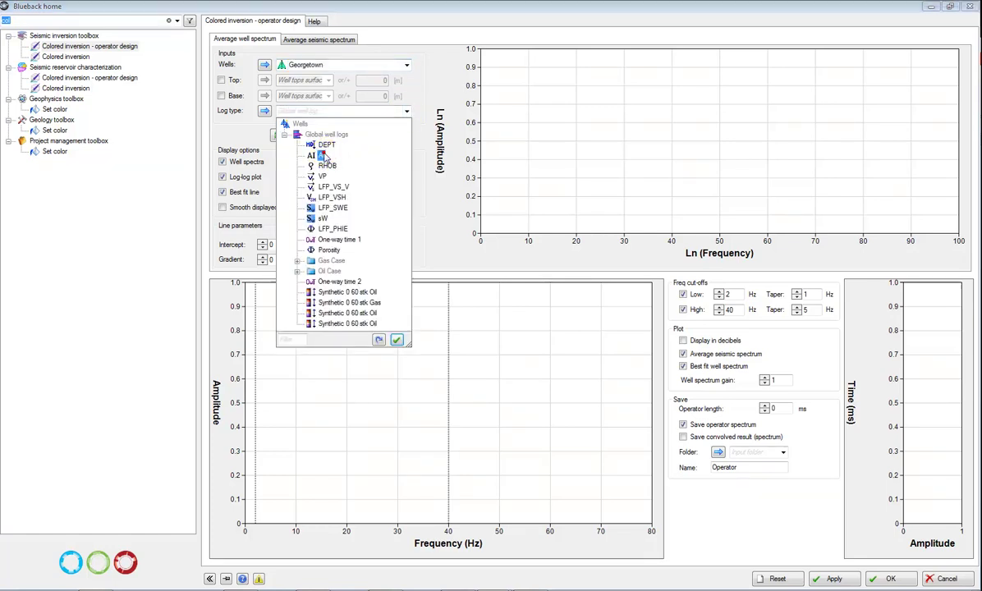
pyautogui.click(323, 155)
pyautogui.click(325, 136)
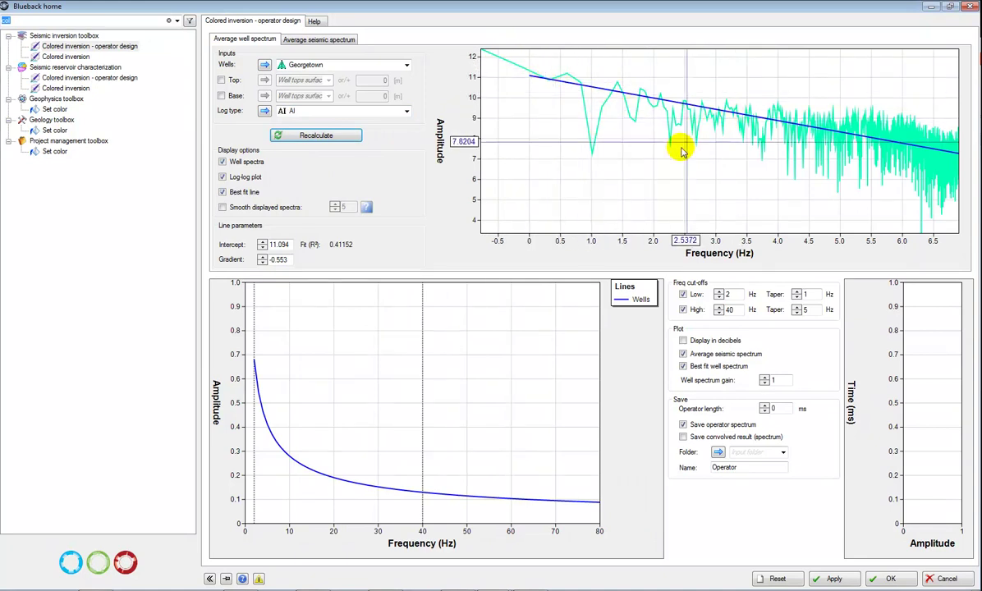
# - Try smoothing the displayed spectra at 15, then turn smoothing back off
pyautogui.click(237, 206)
pyautogui.click(336, 205)
pyautogui.click(336, 204)
pyautogui.click(336, 205)
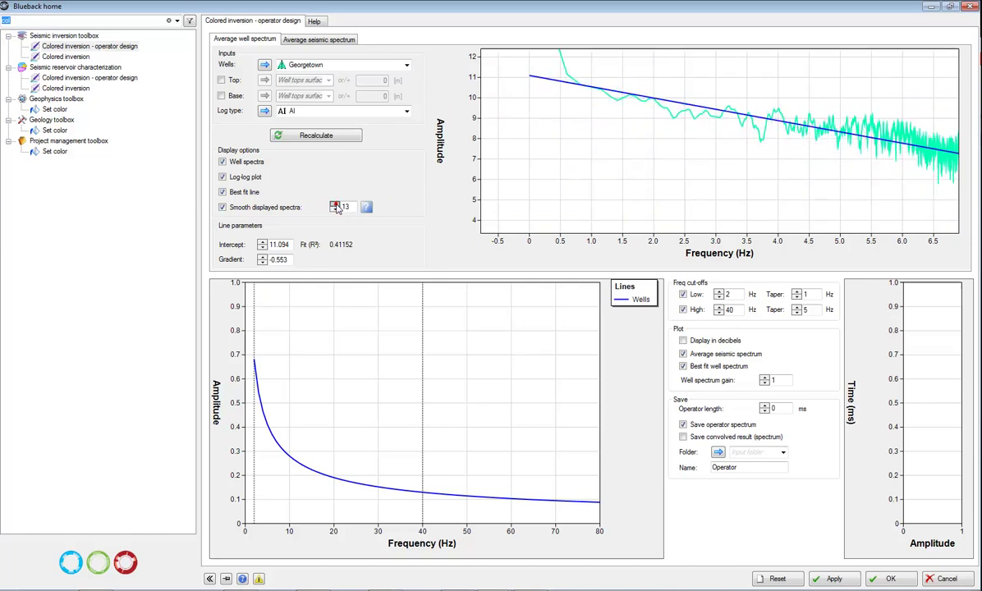
pyautogui.click(336, 204)
pyautogui.click(336, 204)
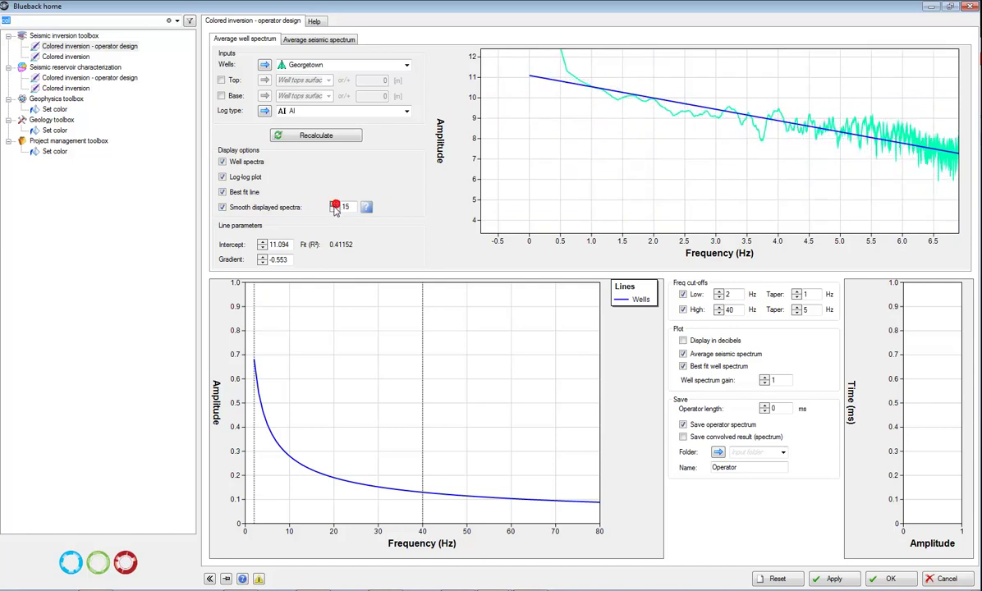
pyautogui.click(280, 215)
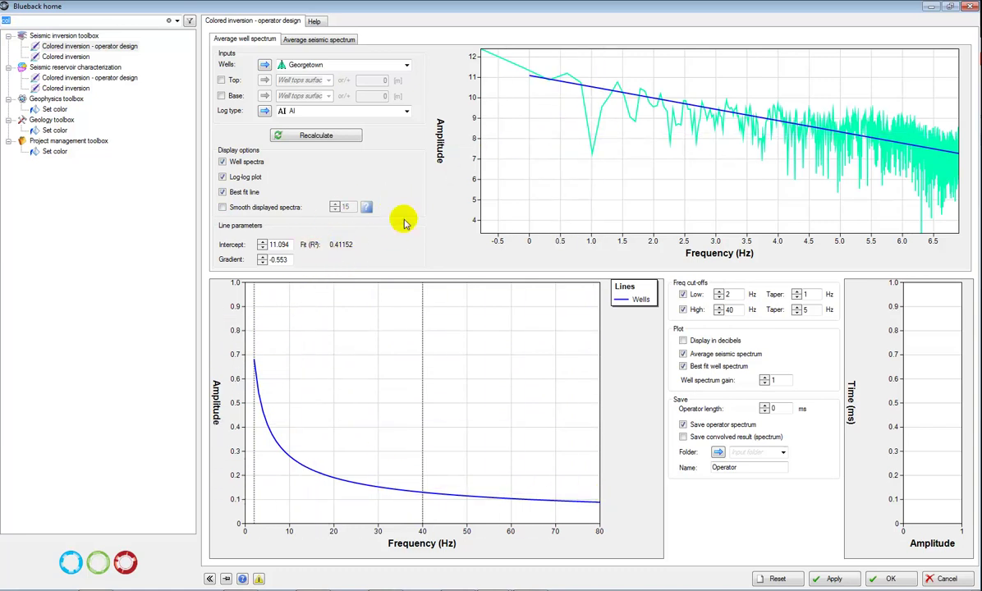
# - Set the line parameters to intercept 12.094 and gradient -0.6
pyautogui.click(262, 245)
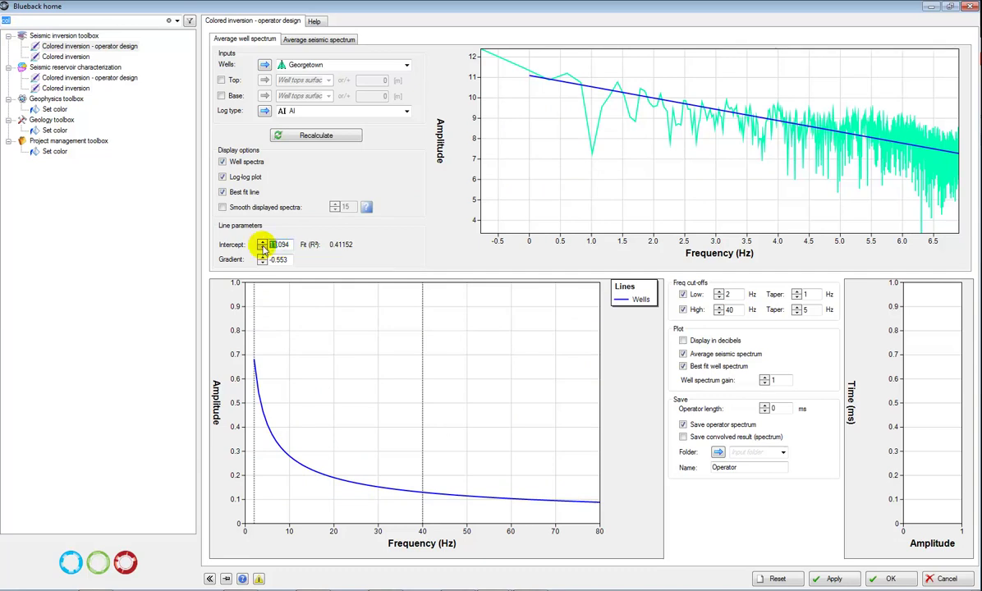
pyautogui.write('12')
pyautogui.click(290, 259)
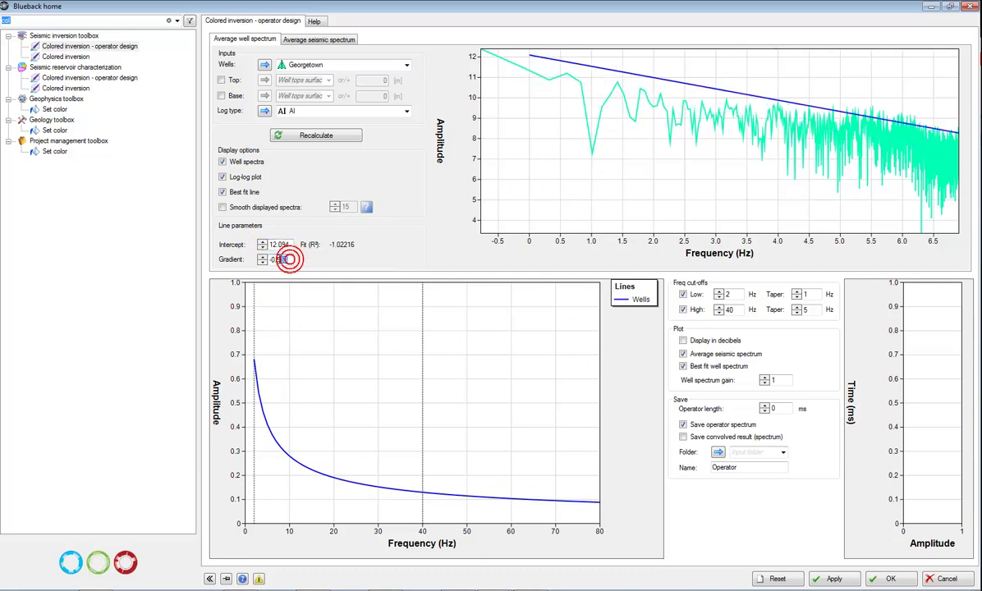
pyautogui.moveTo(281, 259); pyautogui.dragTo(309, 260)
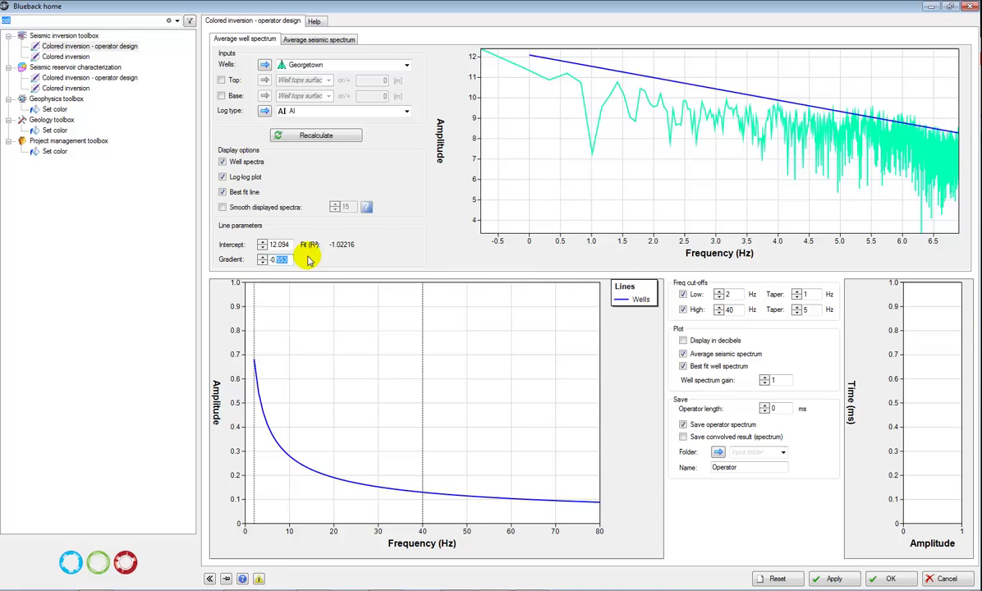
pyautogui.write('6')
pyautogui.click(289, 244)
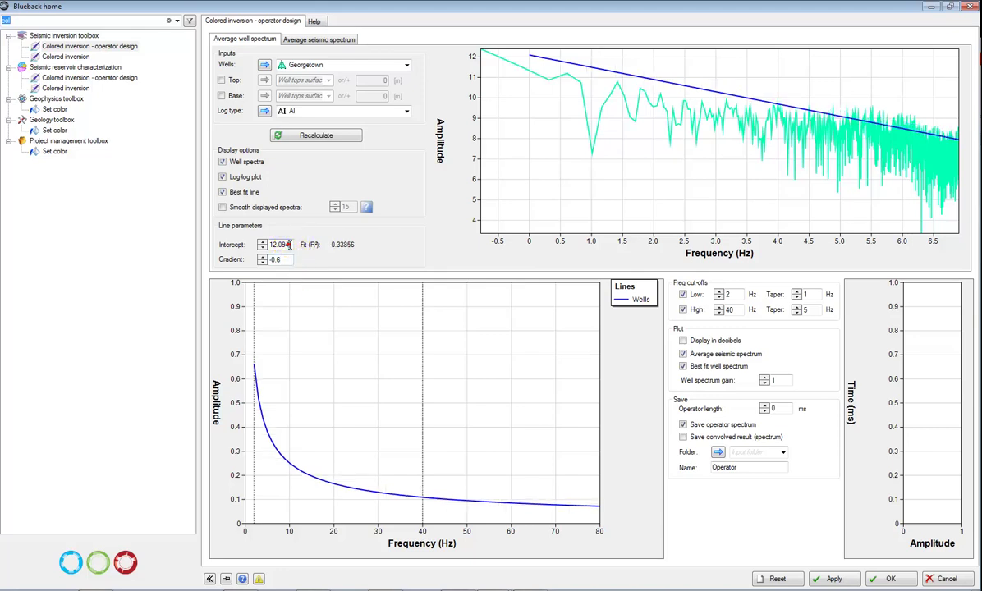
pyautogui.click(290, 245)
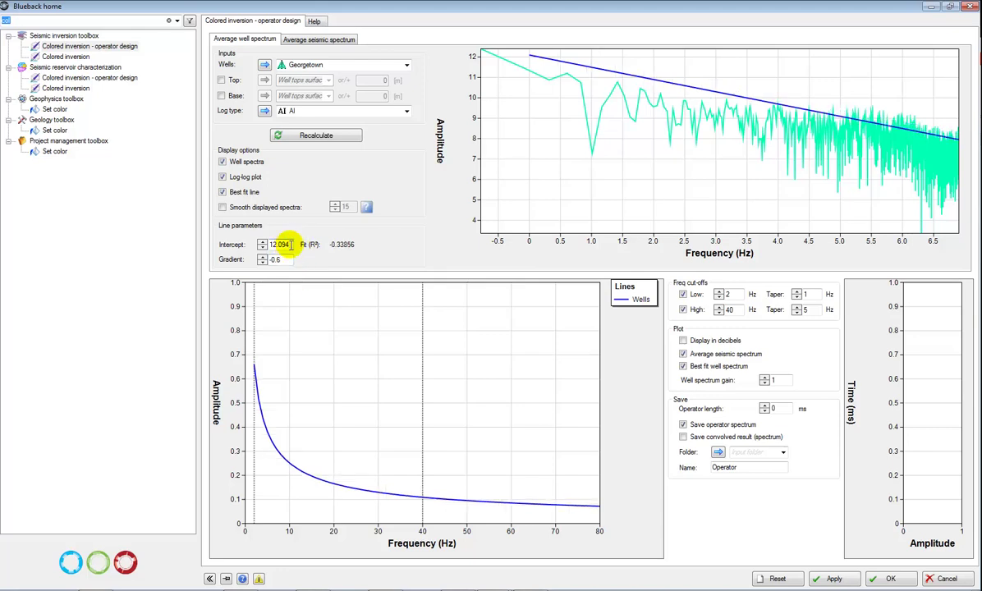
# - Recalculate the average seismic spectrum using Far23-35 as the input seismic
pyautogui.click(328, 40)
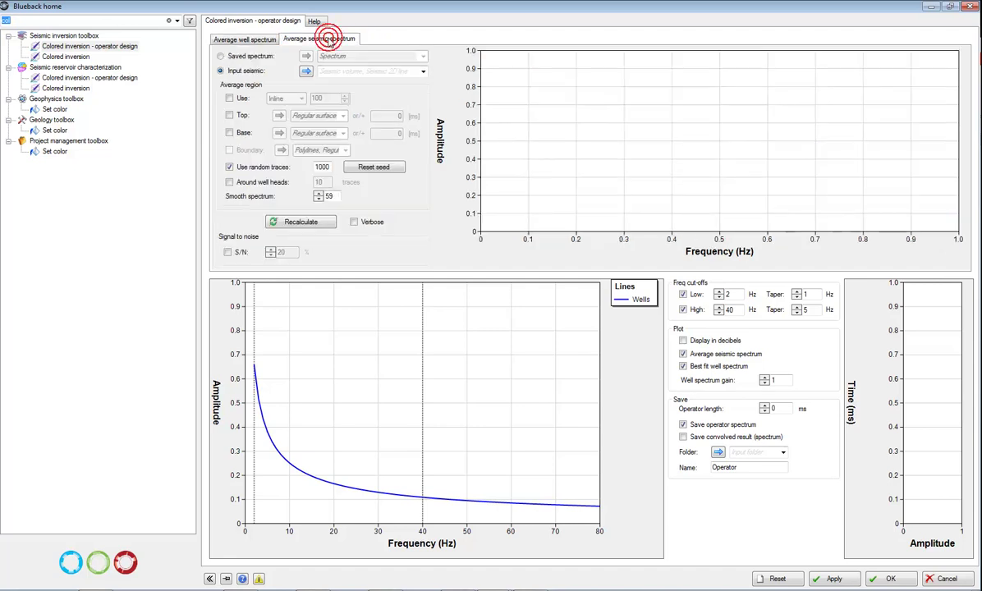
pyautogui.click(423, 71)
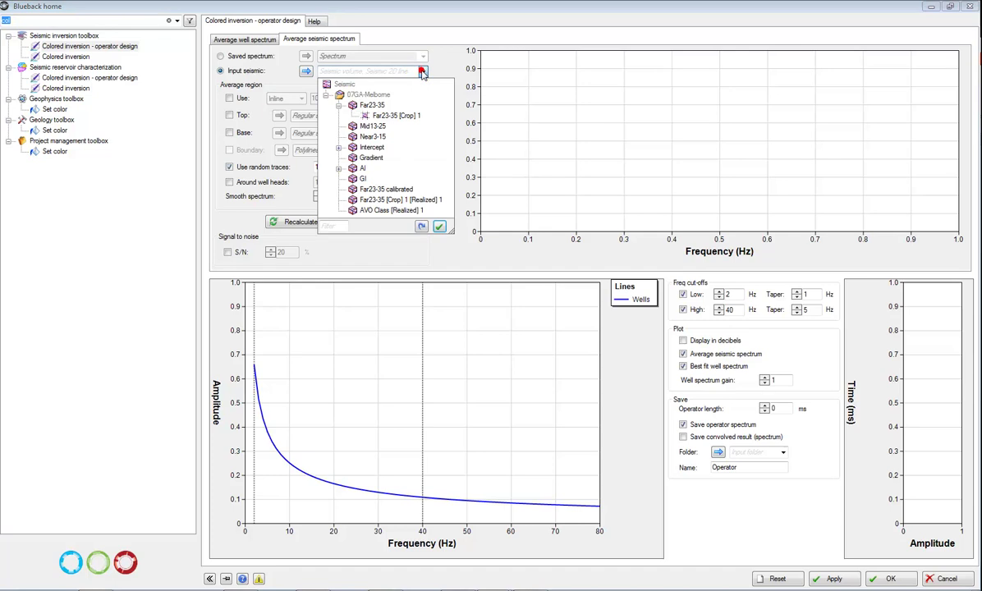
pyautogui.click(354, 105)
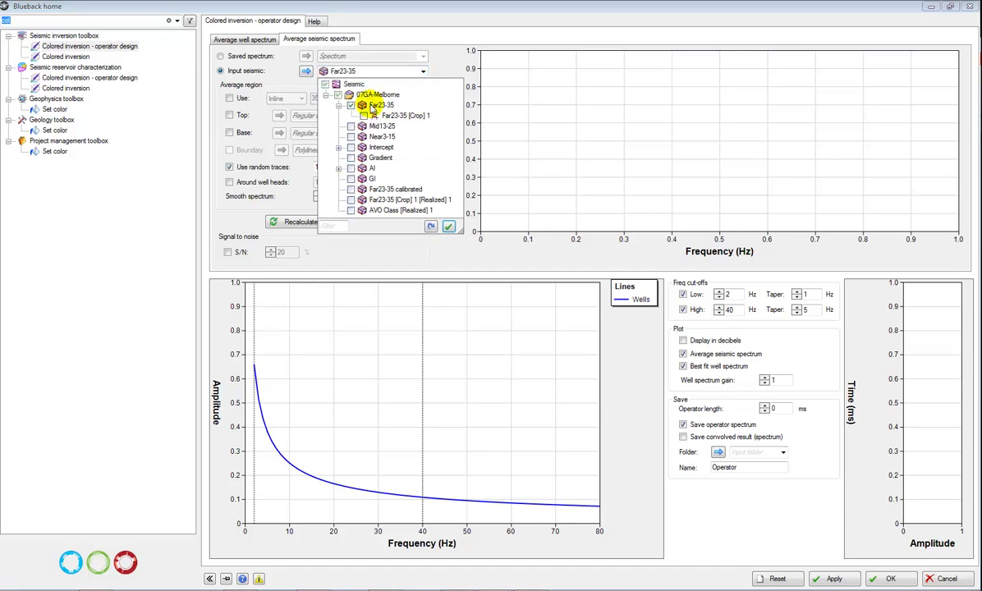
pyautogui.click(448, 227)
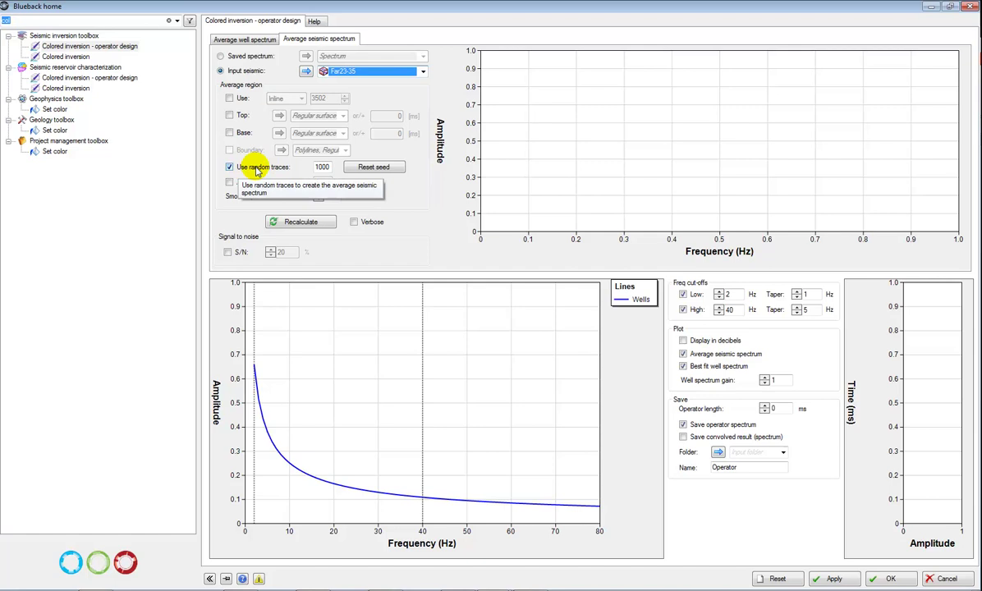
pyautogui.click(309, 222)
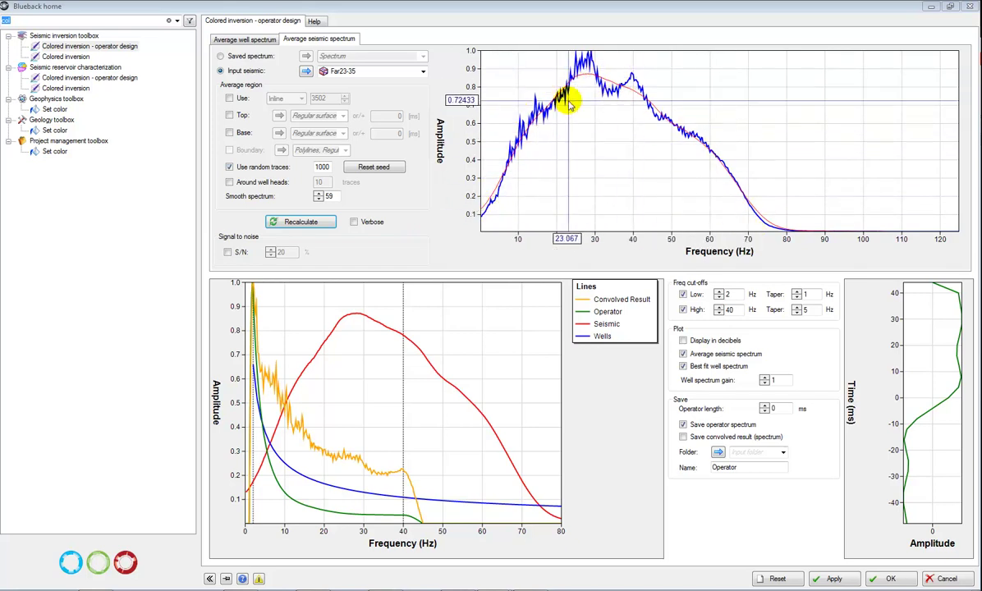
# - Try seismic spectrum smoothing at 65, then settle it back at 59
pyautogui.click(318, 193)
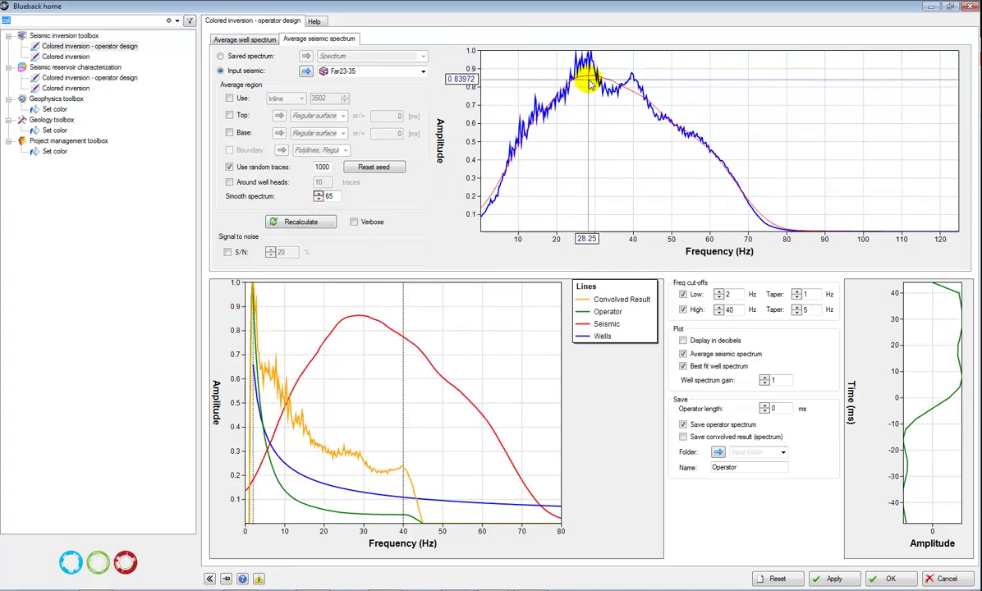
pyautogui.click(318, 199)
pyautogui.click(318, 199)
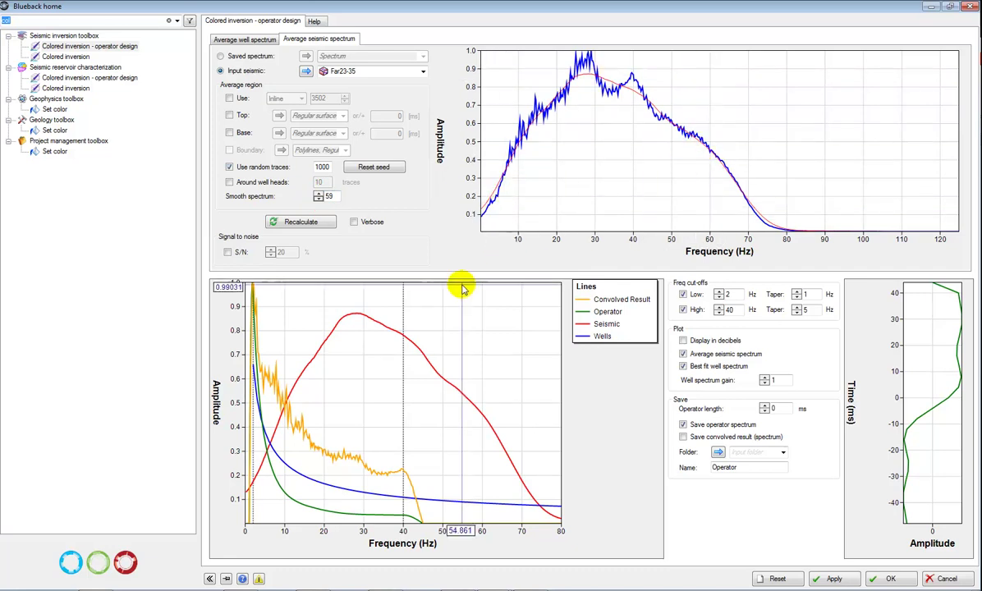
pyautogui.click(462, 246)
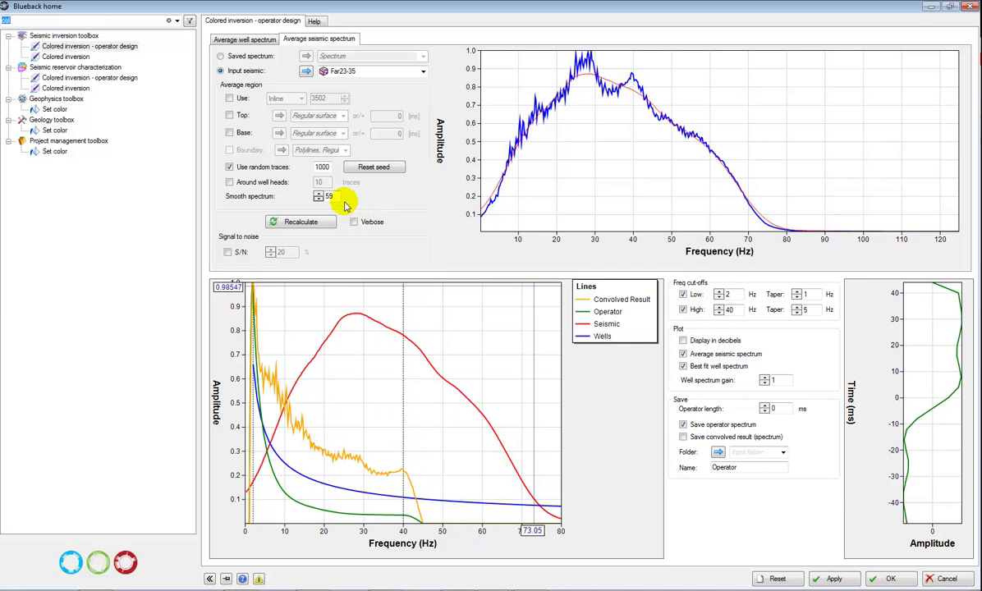
pyautogui.click(319, 194)
pyautogui.click(319, 195)
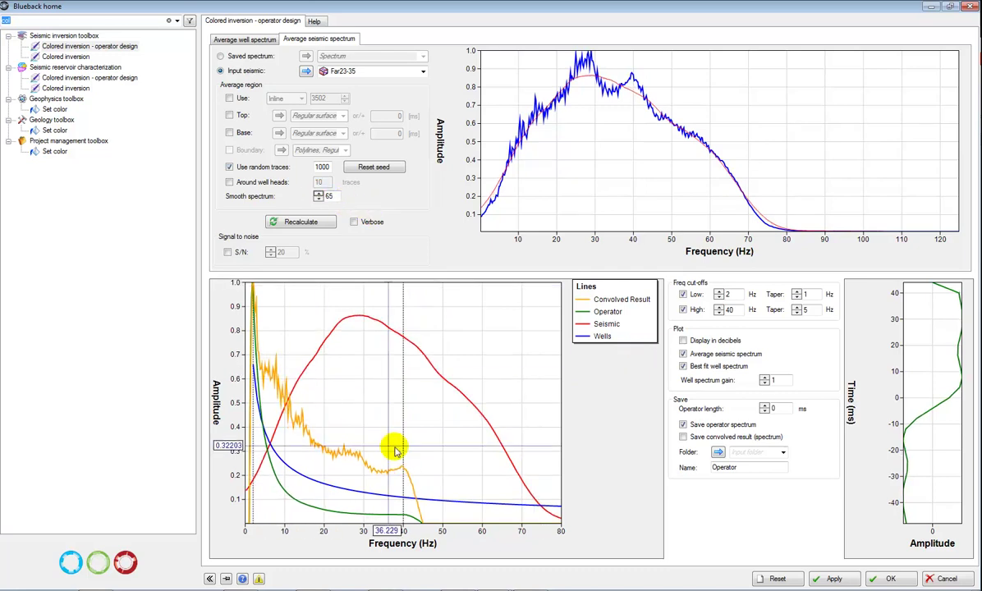
pyautogui.click(318, 199)
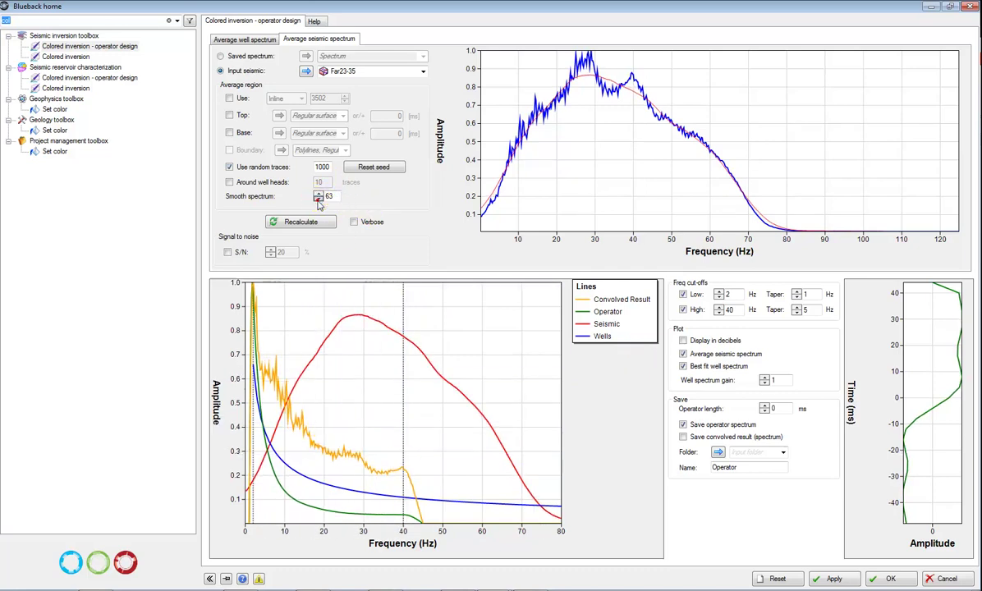
# - Try low cut-offs of 5 and 3 Hz, keep 2 Hz, and set the high cut-off to 60 Hz
pyautogui.click(720, 293)
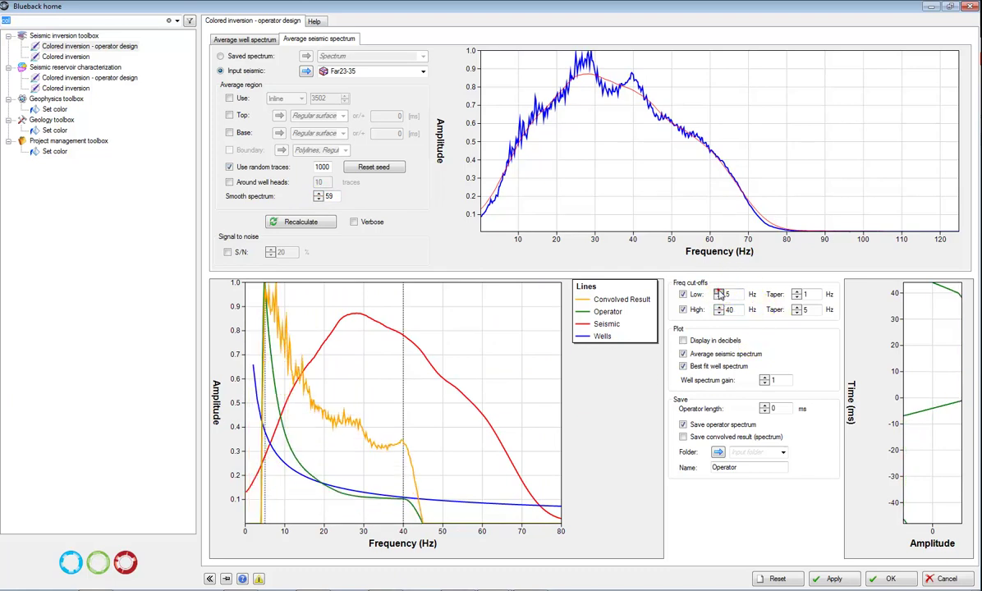
pyautogui.click(719, 299)
pyautogui.click(718, 298)
pyautogui.click(719, 297)
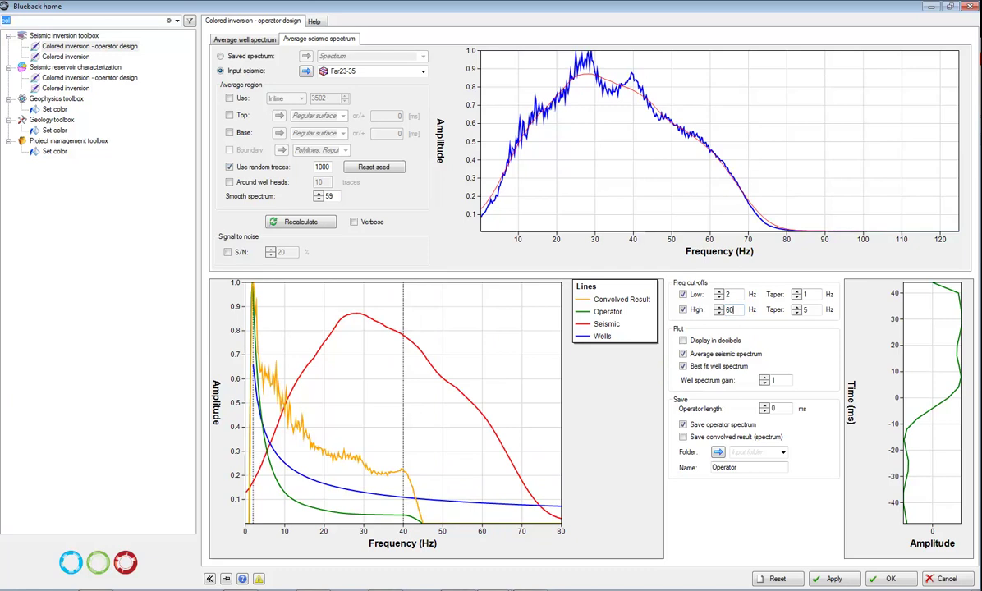
pyautogui.click(722, 294)
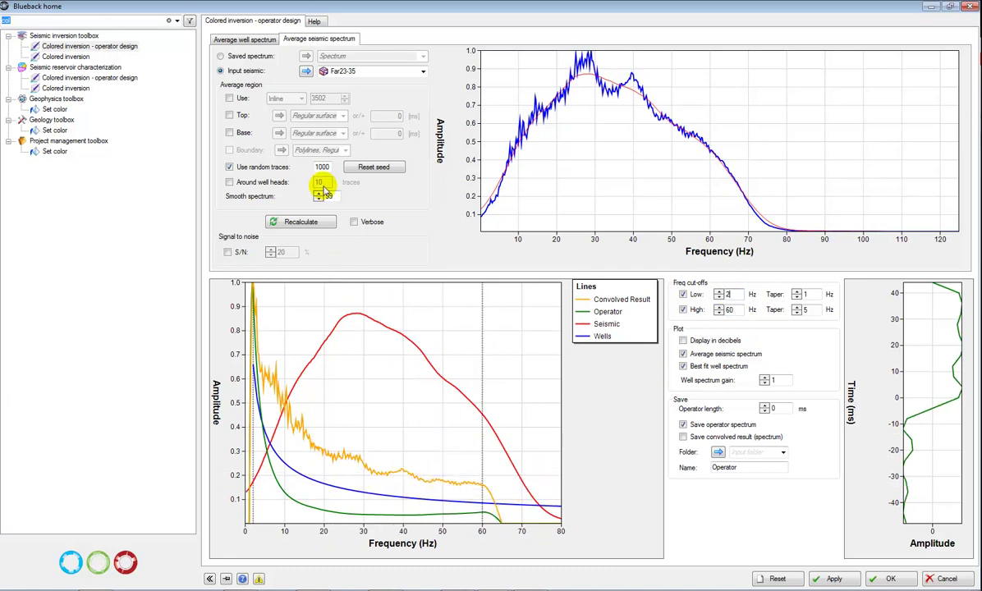
# - Lower seismic spectrum smoothing to 21 and save the operator as OperatorBruce
pyautogui.click(318, 194)
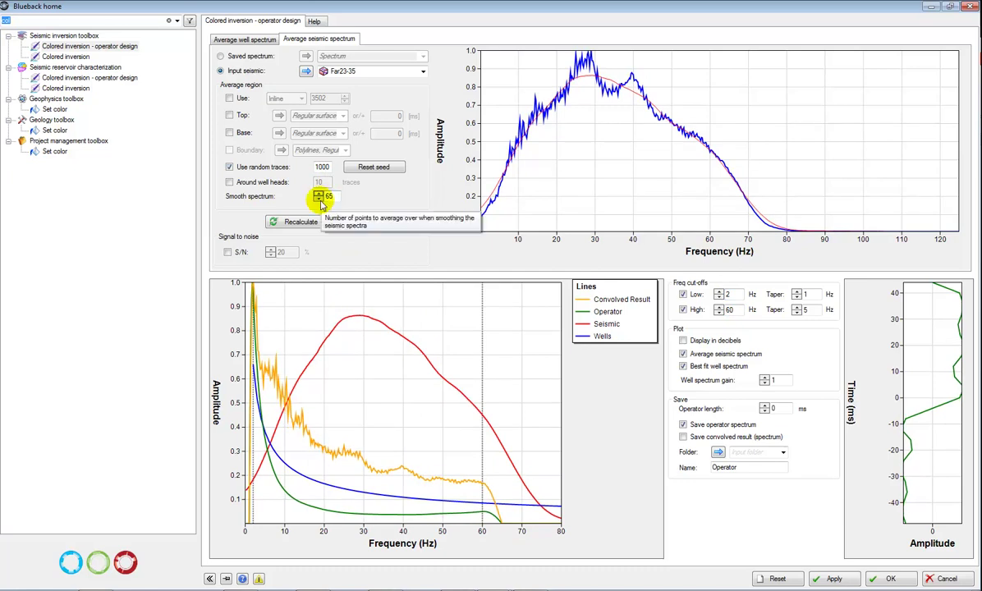
pyautogui.click(319, 200)
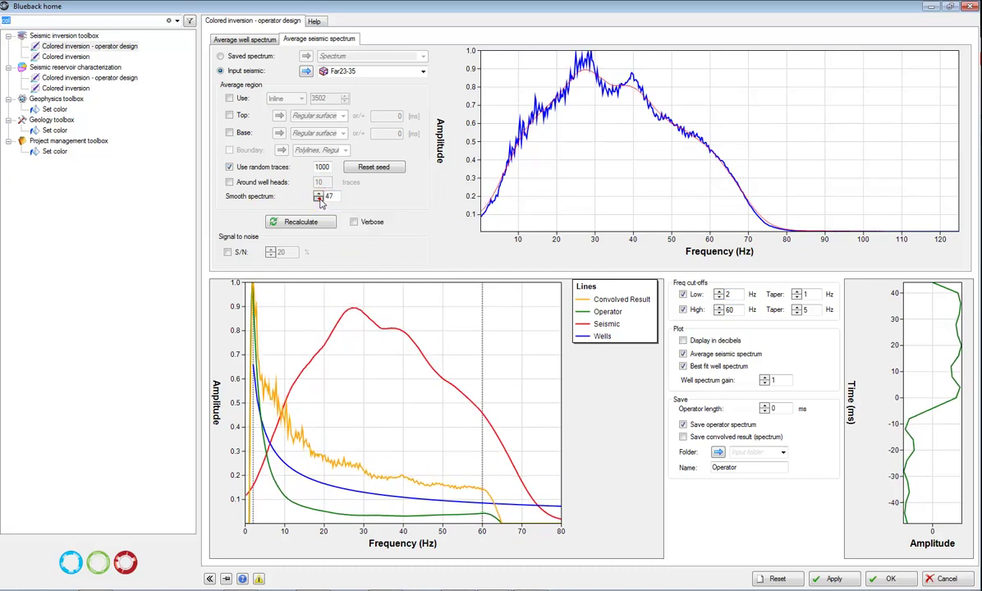
pyautogui.click(319, 199)
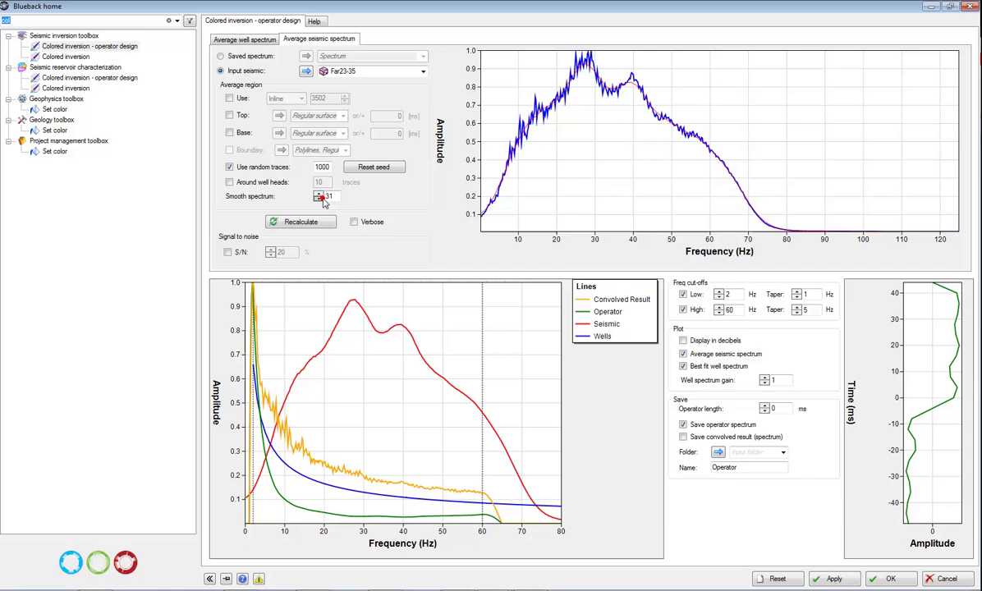
pyautogui.click(319, 200)
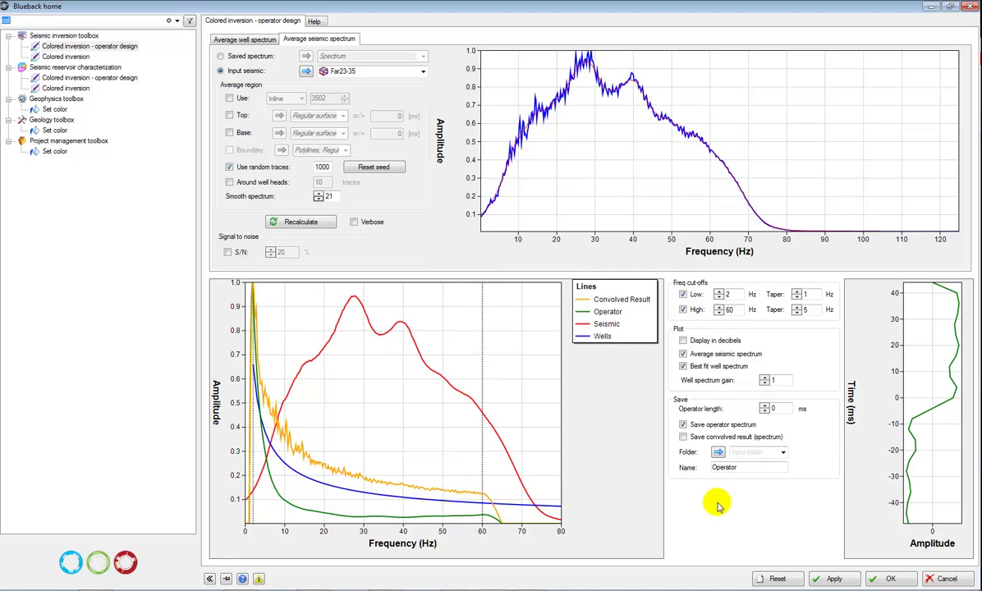
pyautogui.click(743, 466)
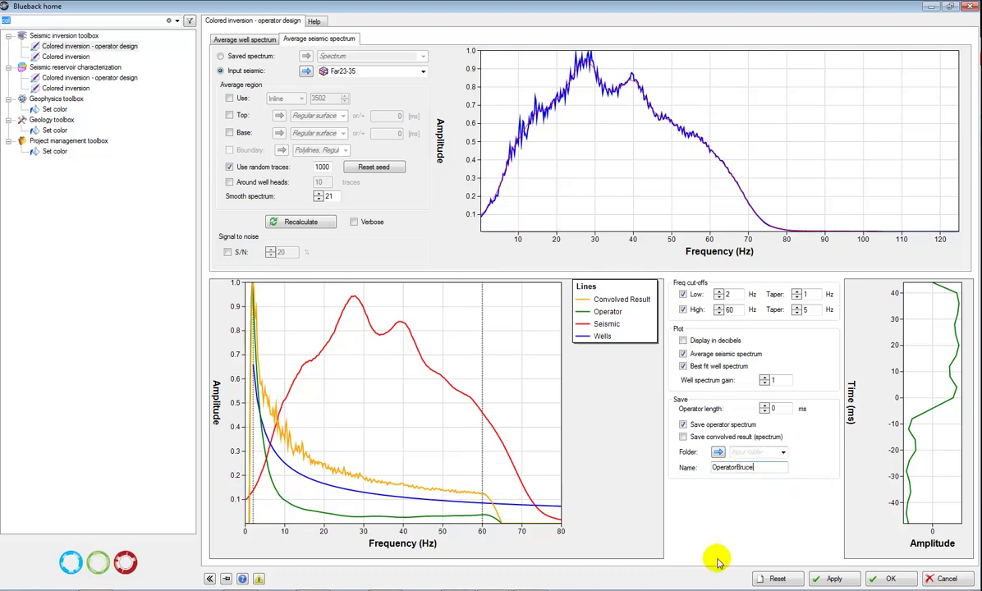
pyautogui.click(835, 577)
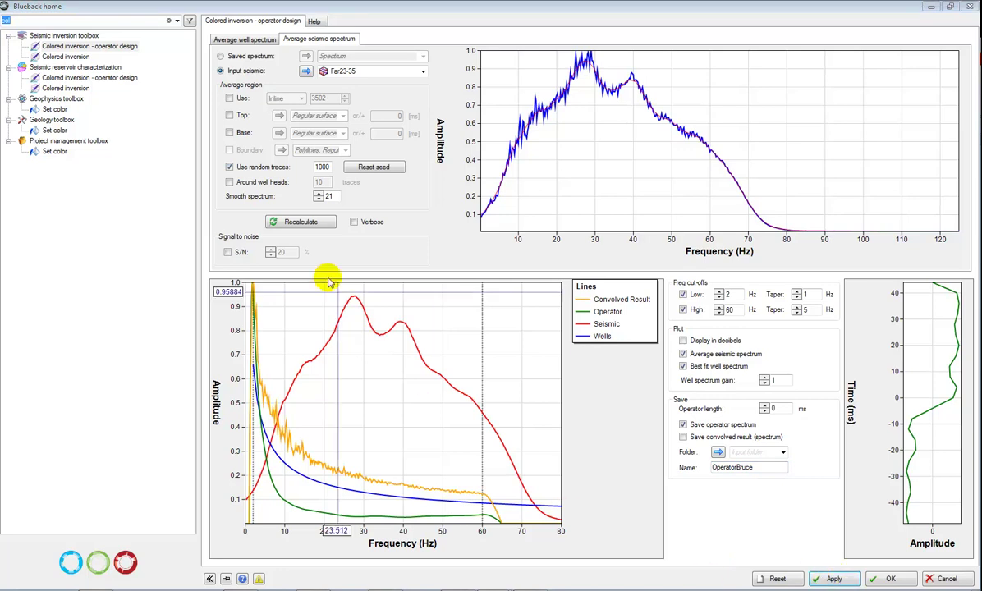
pyautogui.moveTo(275, 7); pyautogui.dragTo(254, 68)
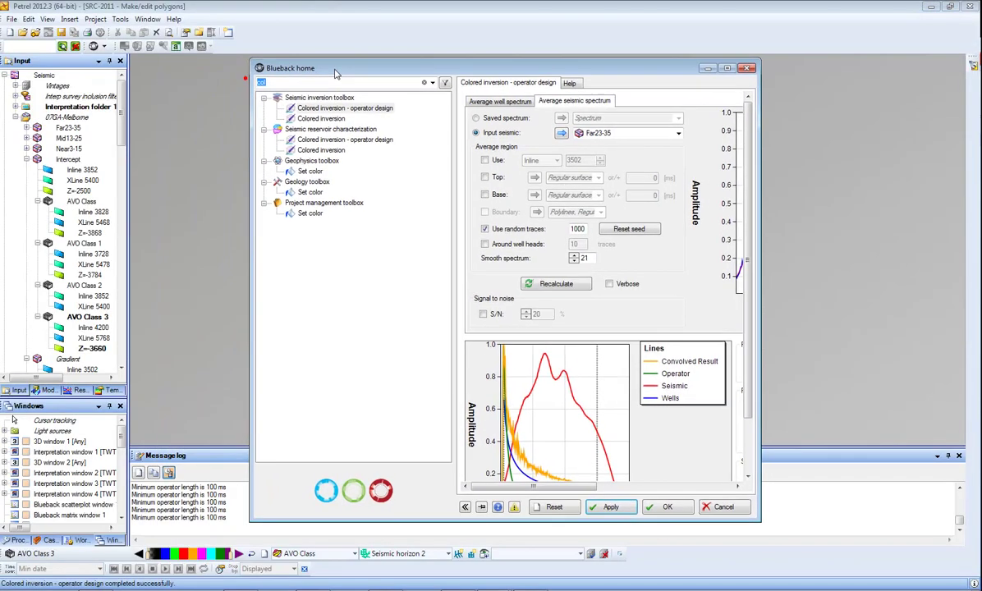
pyautogui.click(6, 74)
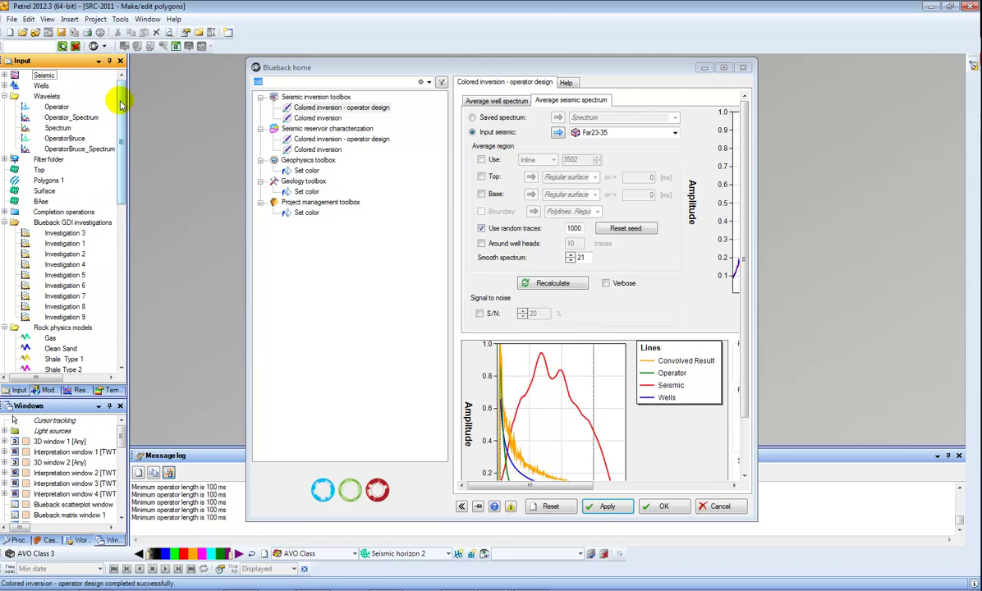
pyautogui.doubleClick(66, 138)
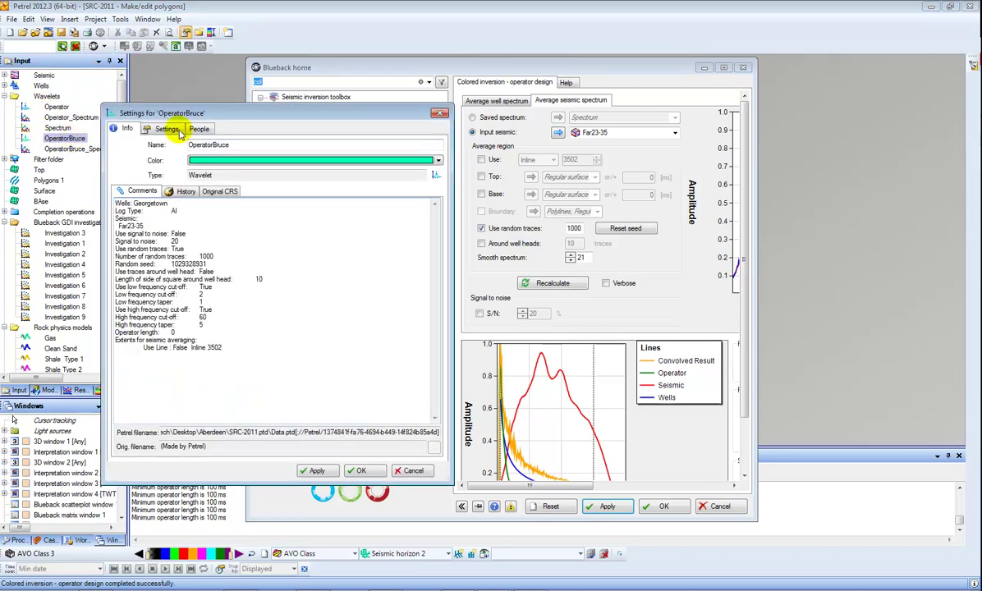
pyautogui.click(177, 130)
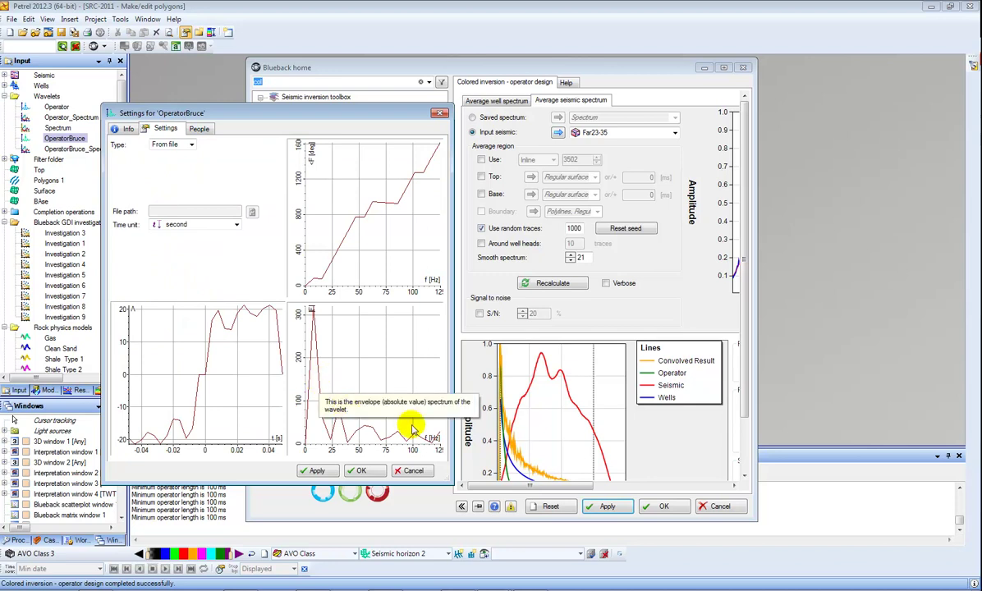
pyautogui.click(436, 113)
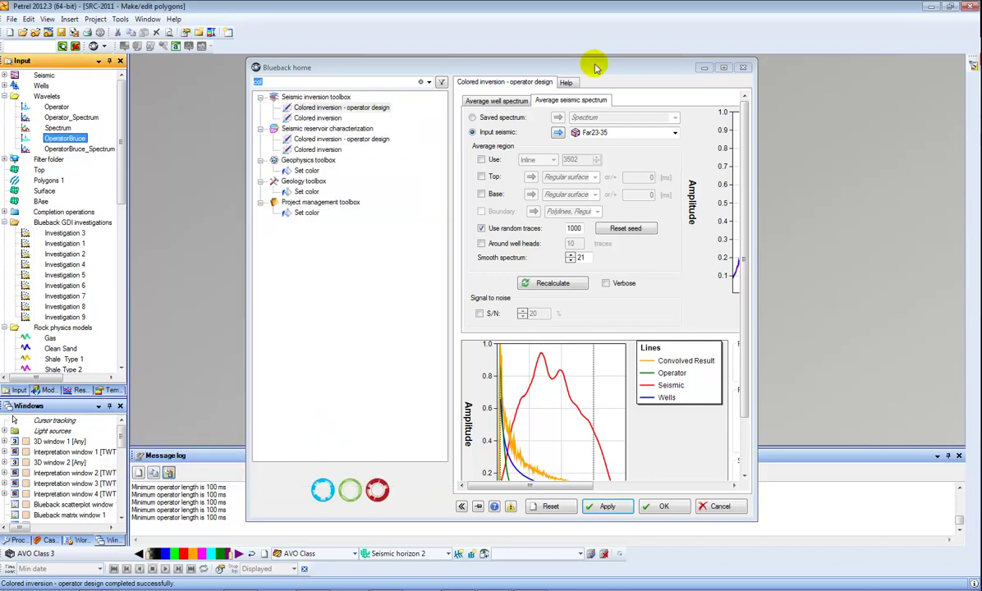
pyautogui.doubleClick(595, 68)
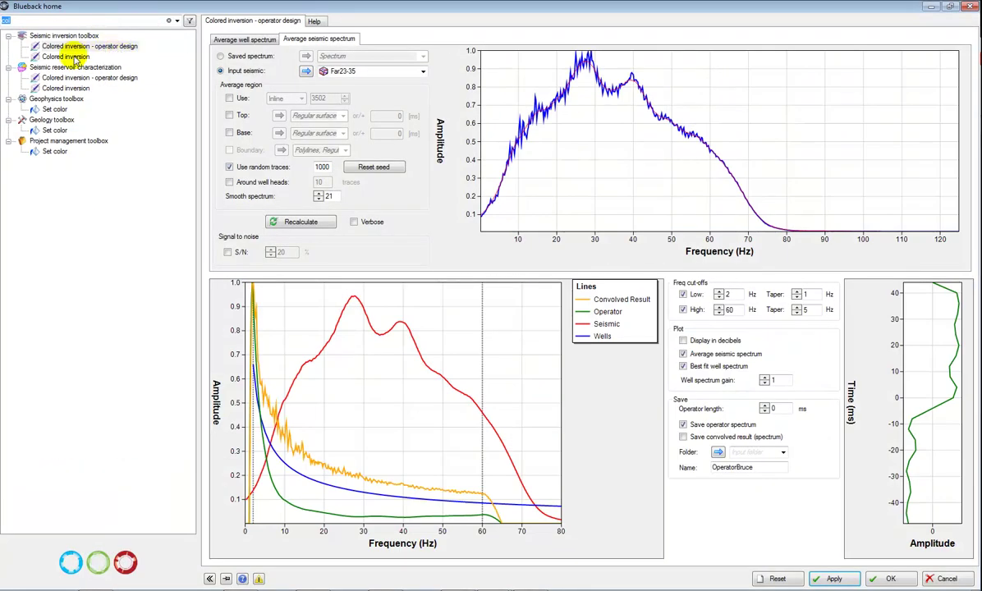
# - Set Colored inversion to use OperatorBruce on the Intercept volume with output suffix AI
pyautogui.click(66, 56)
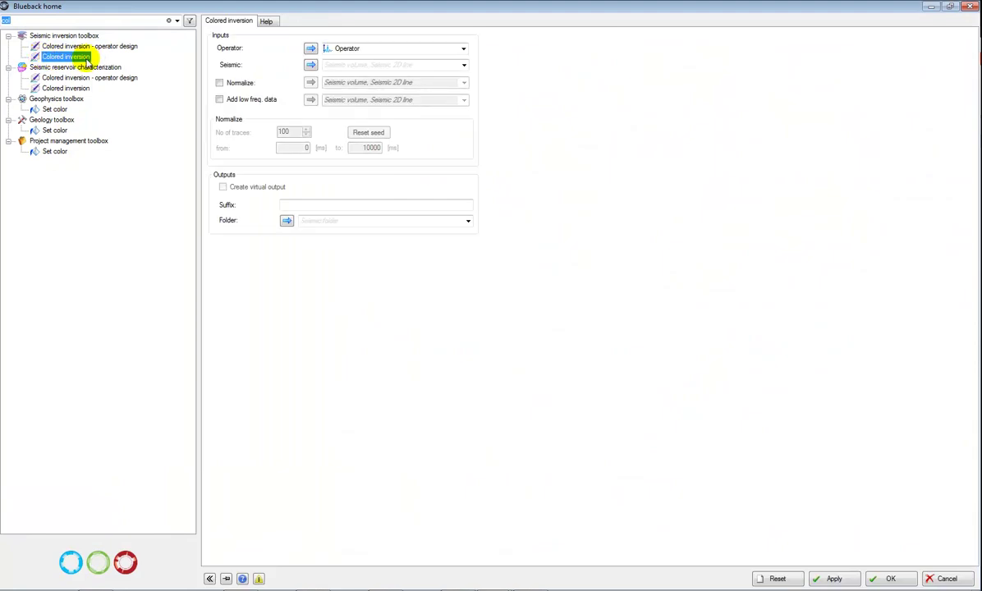
pyautogui.click(464, 49)
pyautogui.click(464, 48)
pyautogui.click(345, 101)
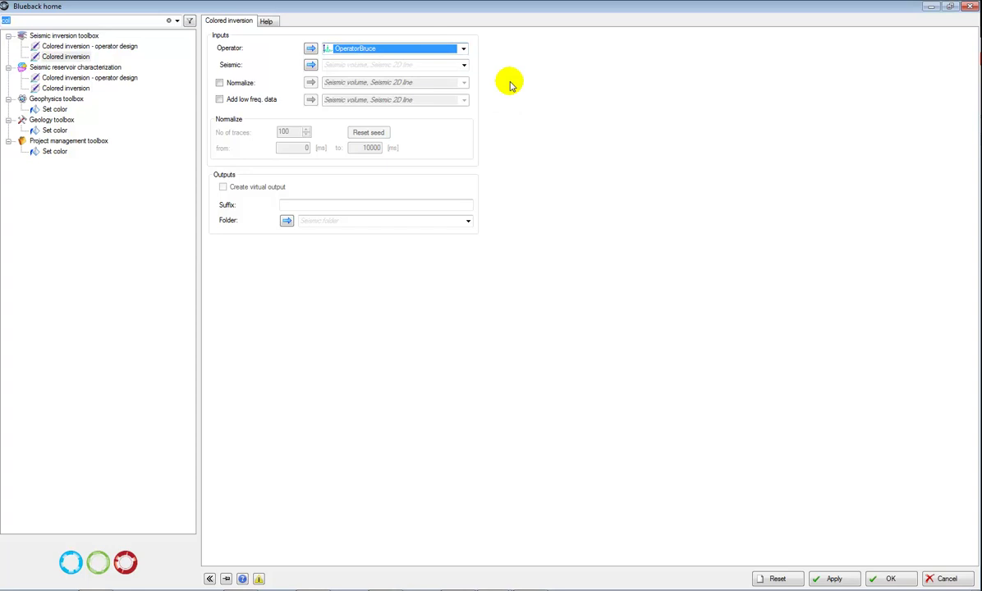
pyautogui.click(464, 66)
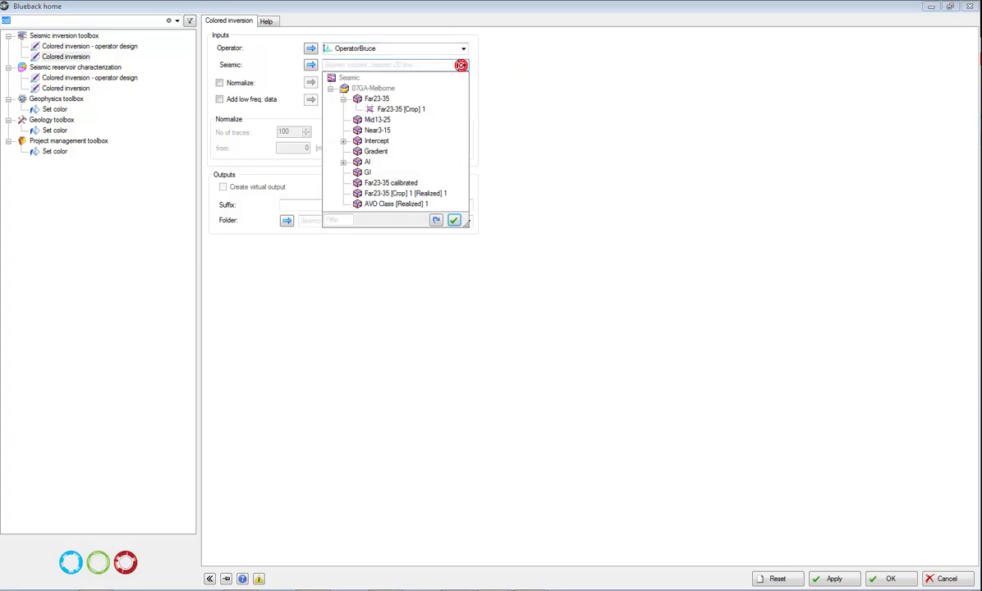
pyautogui.click(378, 141)
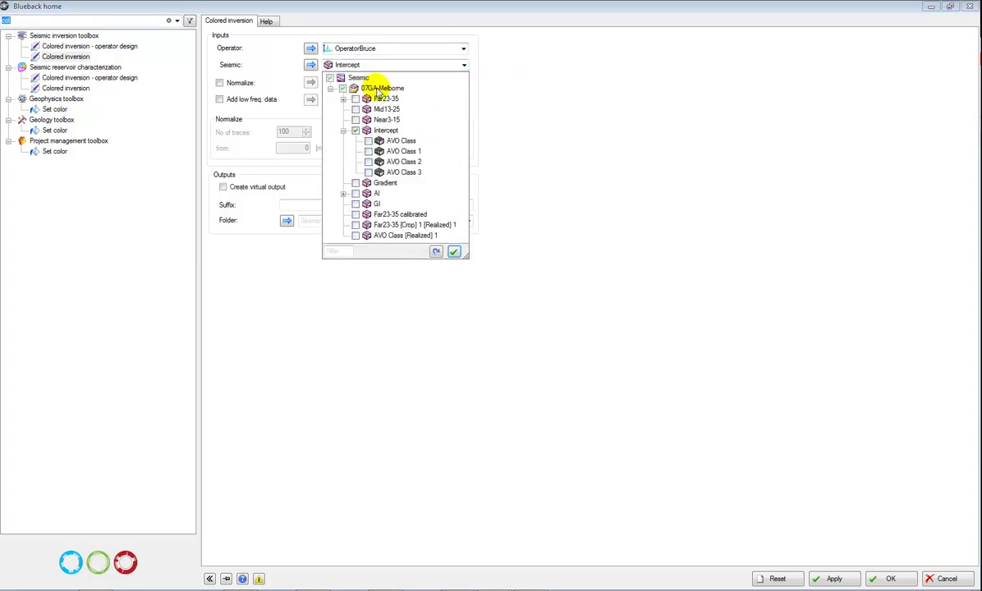
pyautogui.click(454, 252)
pyautogui.click(347, 206)
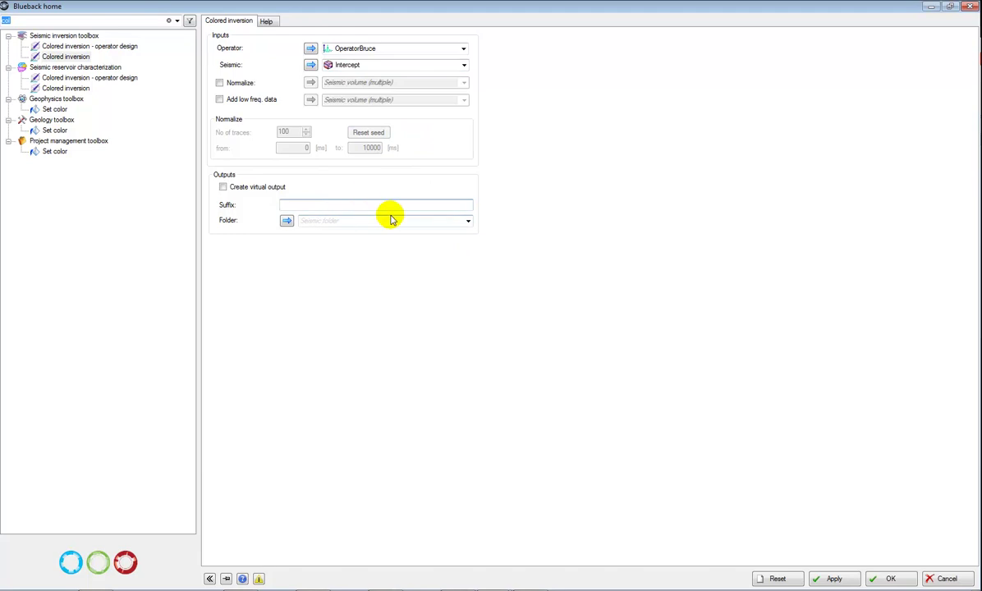
pyautogui.write('AI')
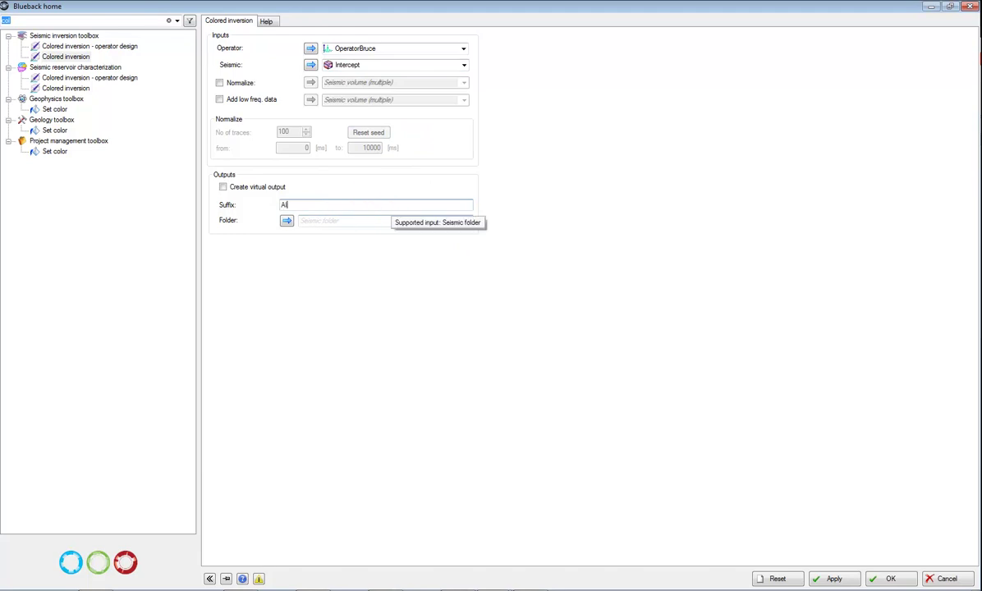
# - Clear the toolbox search box so the full tool list shows again
pyautogui.click(169, 21)
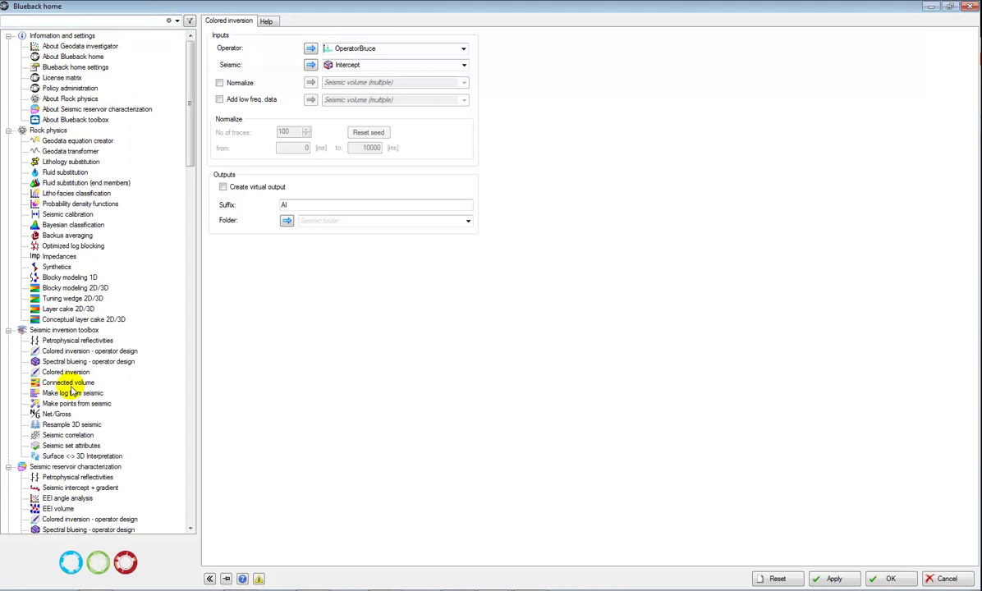